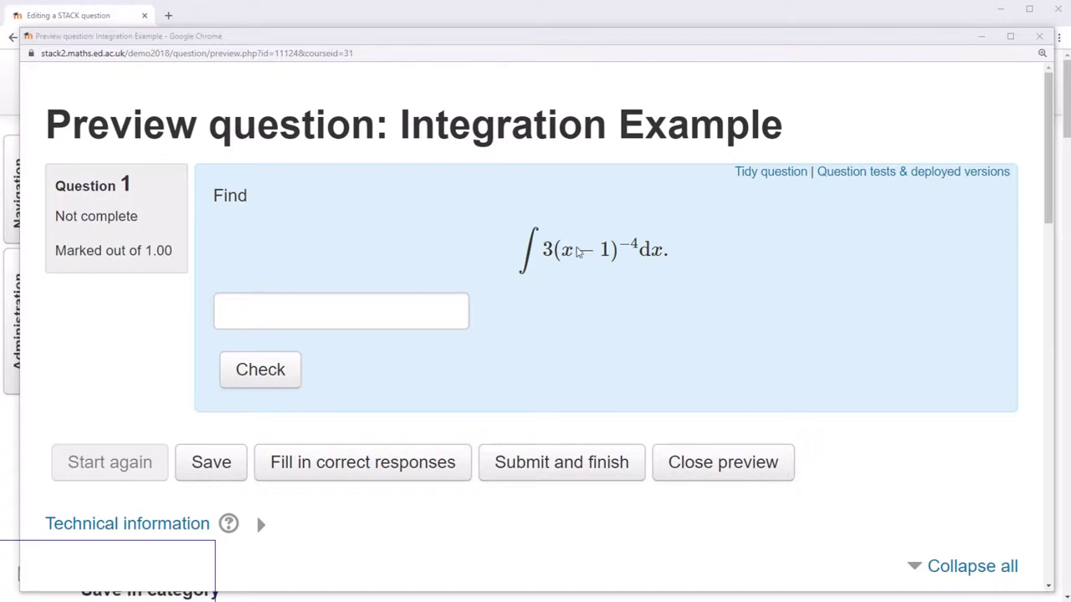
Step: Minimise the question preview and examine the question text and the ans1 input's model answer and settings in the editing form
{"action": "left_click", "coordinate": [981, 37]}
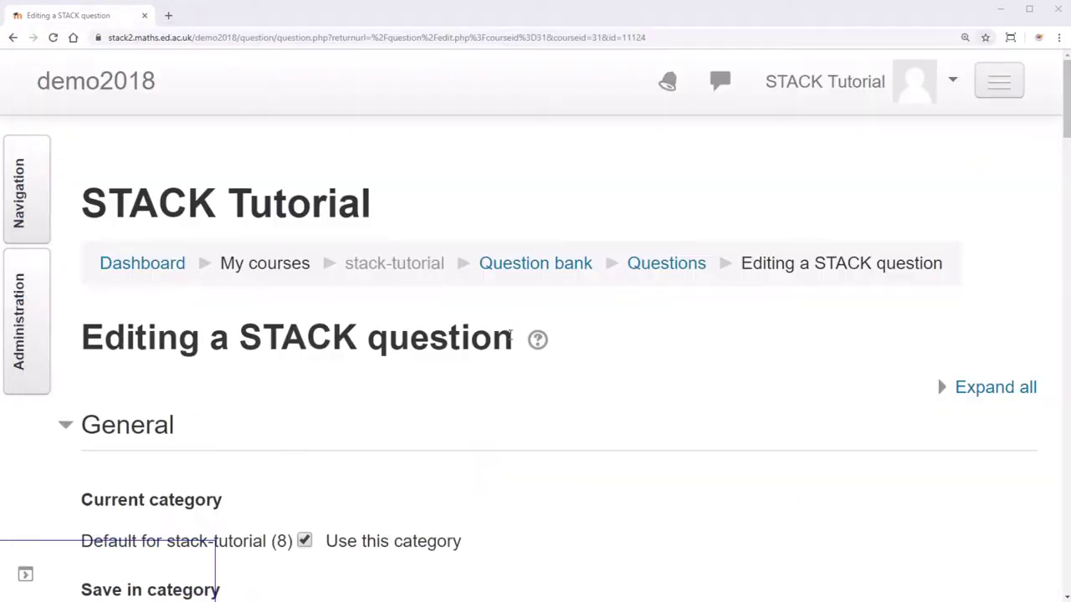
{"action": "scroll", "coordinate": [510, 335], "scroll_direction": "down", "scroll_amount": 3}
{"action": "scroll", "coordinate": [511, 334], "scroll_direction": "down", "scroll_amount": 2}
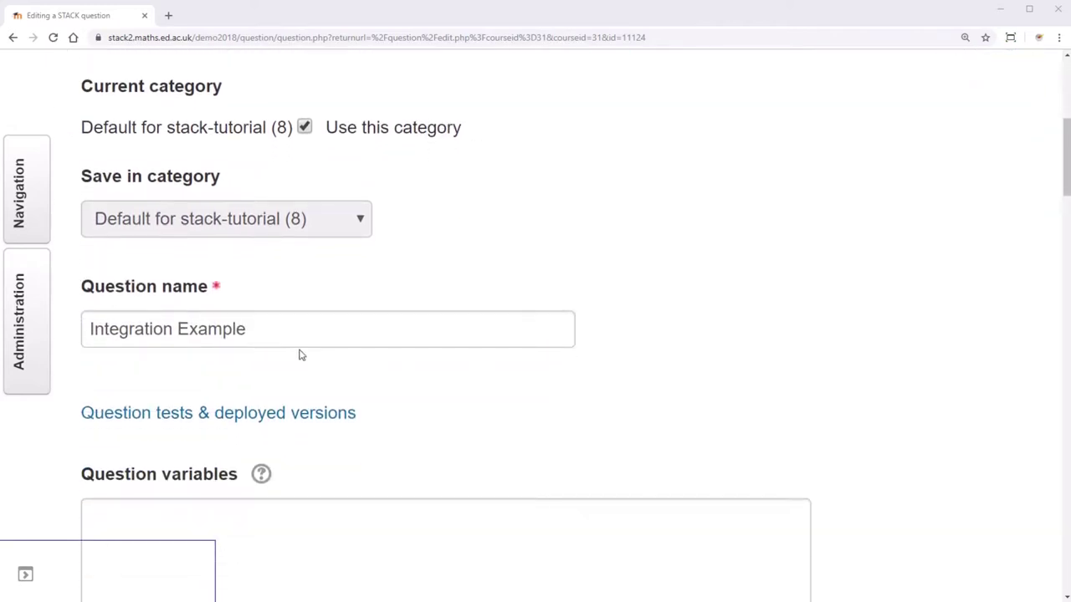
{"action": "scroll", "coordinate": [301, 355], "scroll_direction": "down", "scroll_amount": 7}
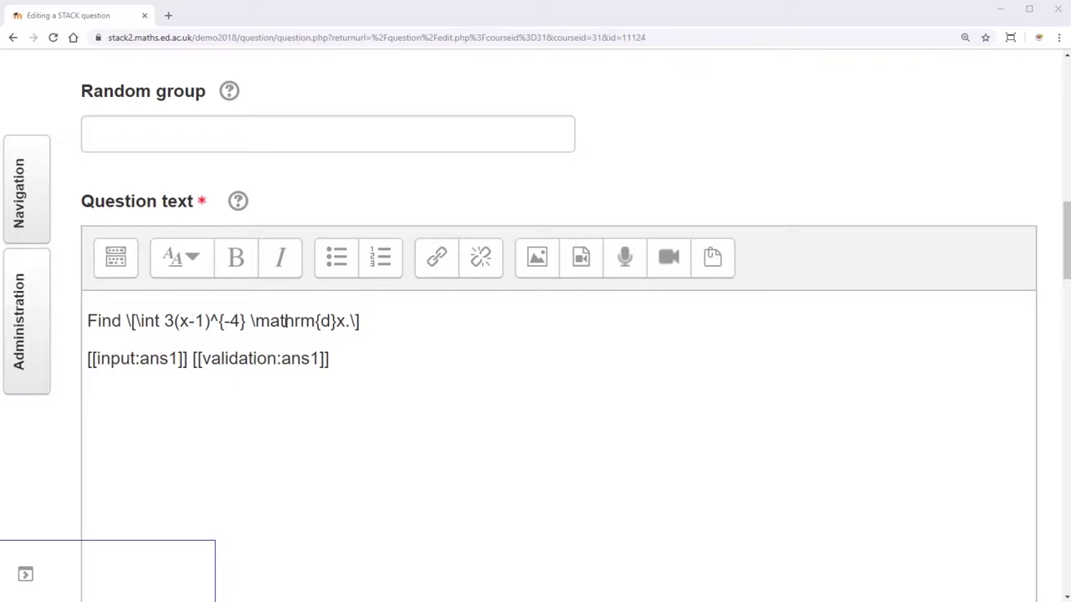
{"action": "scroll", "coordinate": [284, 321], "scroll_direction": "down", "scroll_amount": 14}
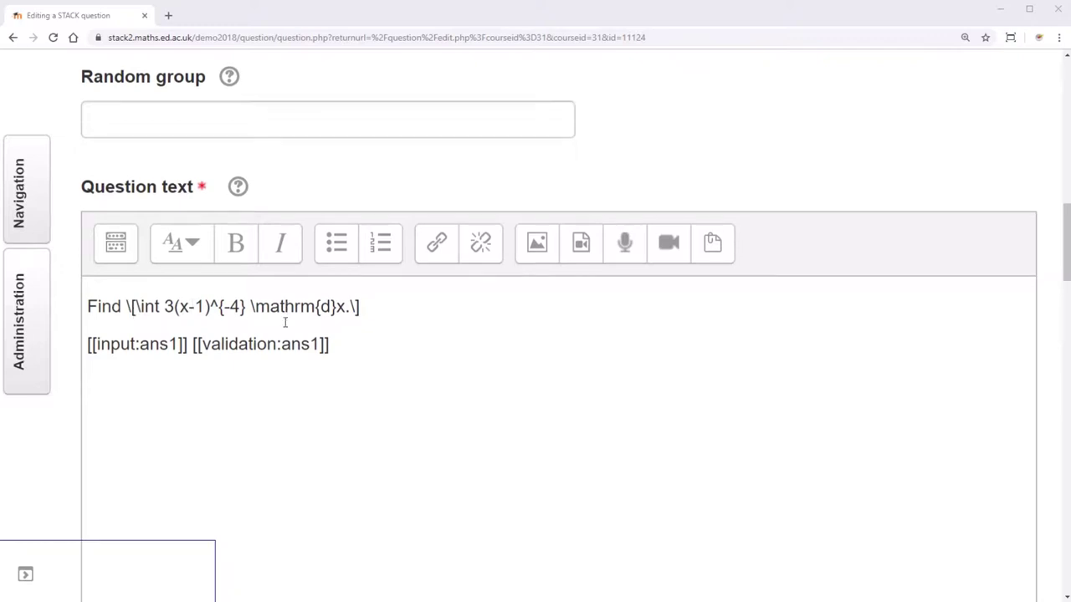
{"action": "scroll", "coordinate": [284, 322], "scroll_direction": "down", "scroll_amount": 7}
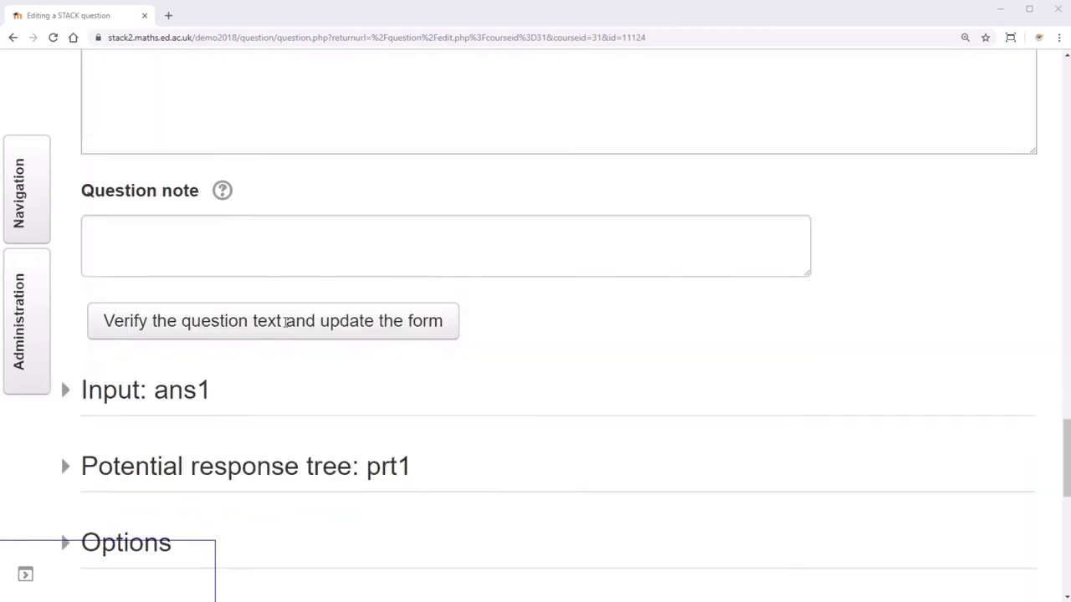
{"action": "left_click", "coordinate": [180, 196]}
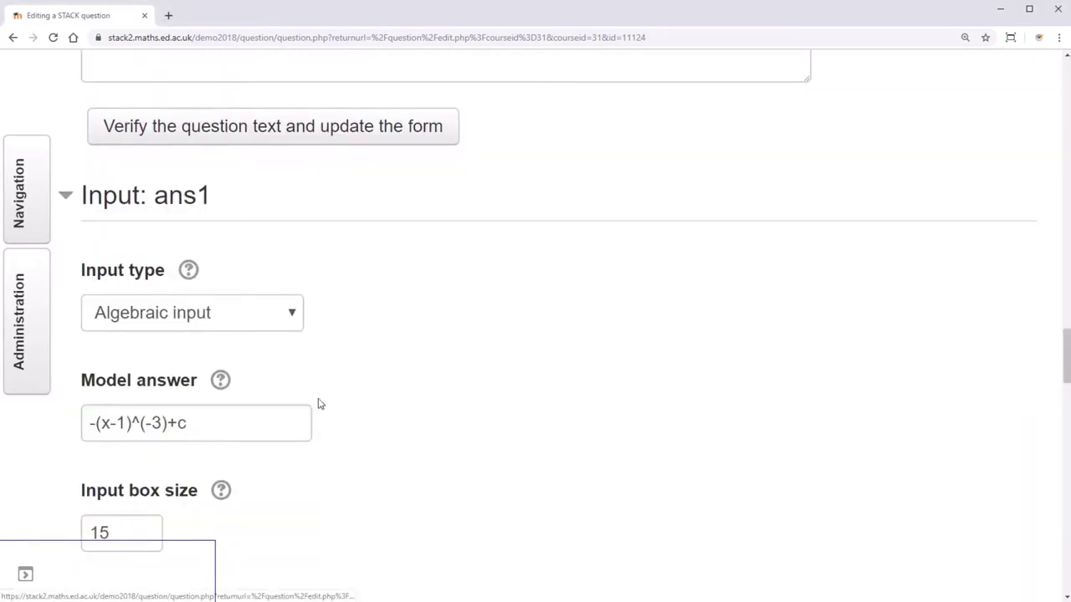
{"action": "scroll", "coordinate": [328, 421], "scroll_direction": "down", "scroll_amount": 1}
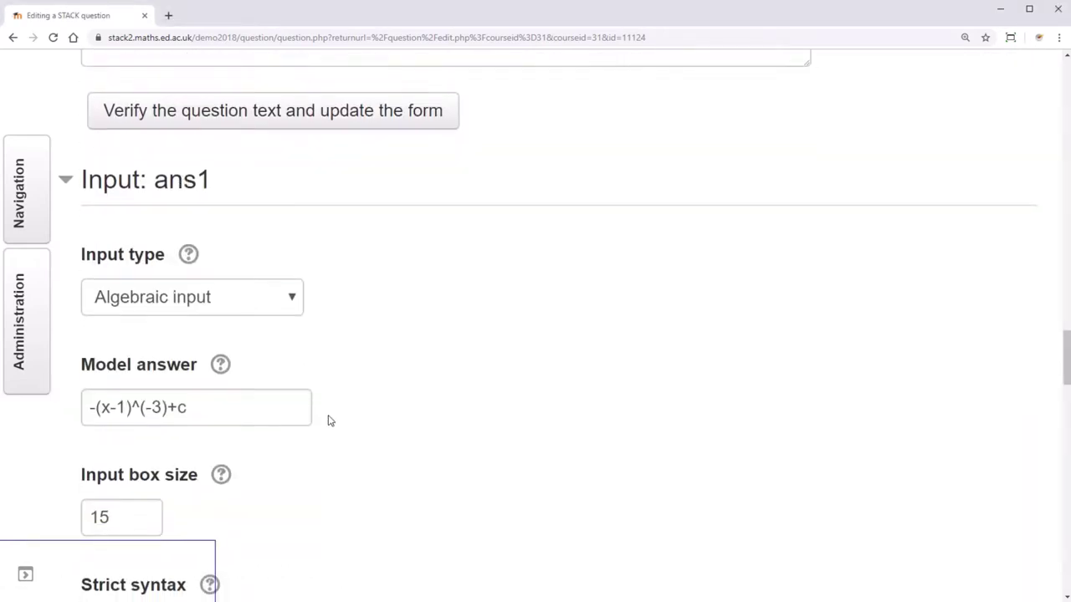
{"action": "left_click", "coordinate": [191, 413]}
{"action": "scroll", "coordinate": [192, 413], "scroll_direction": "down", "scroll_amount": 11}
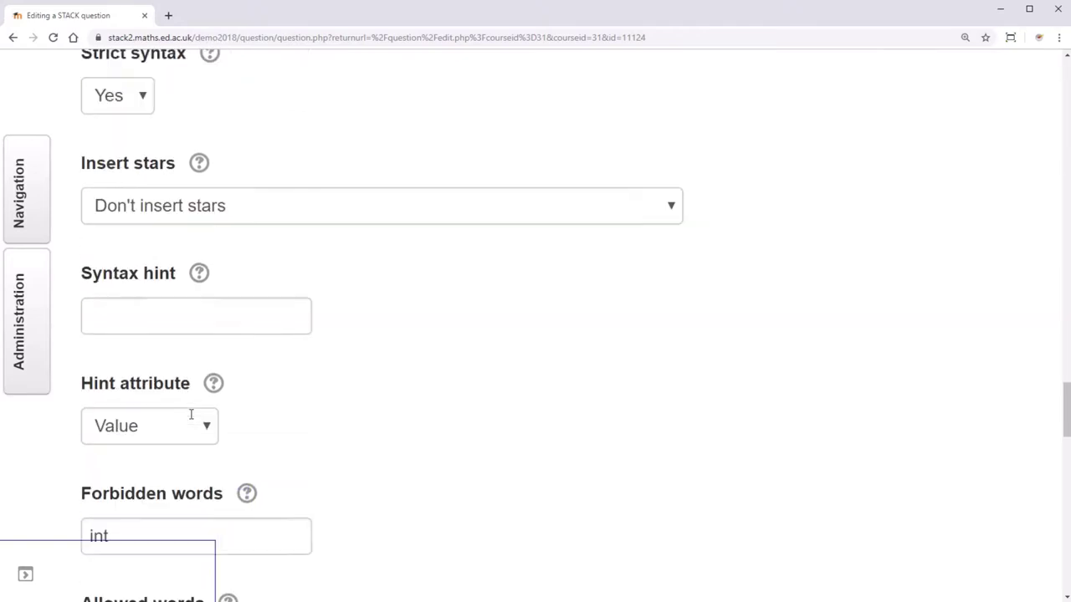
{"action": "scroll", "coordinate": [191, 420], "scroll_direction": "down", "scroll_amount": 7}
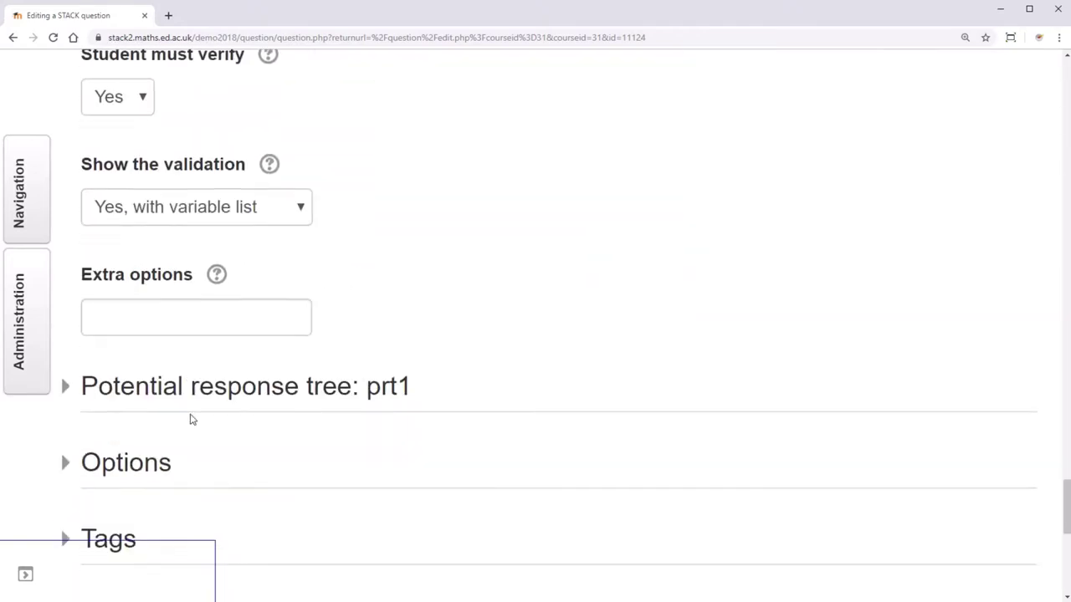
Step: Expand potential response tree prt1 and examine its tree diagram and the Node 1 answer test
{"action": "left_click", "coordinate": [276, 368]}
{"action": "scroll", "coordinate": [440, 474], "scroll_direction": "down", "scroll_amount": 6}
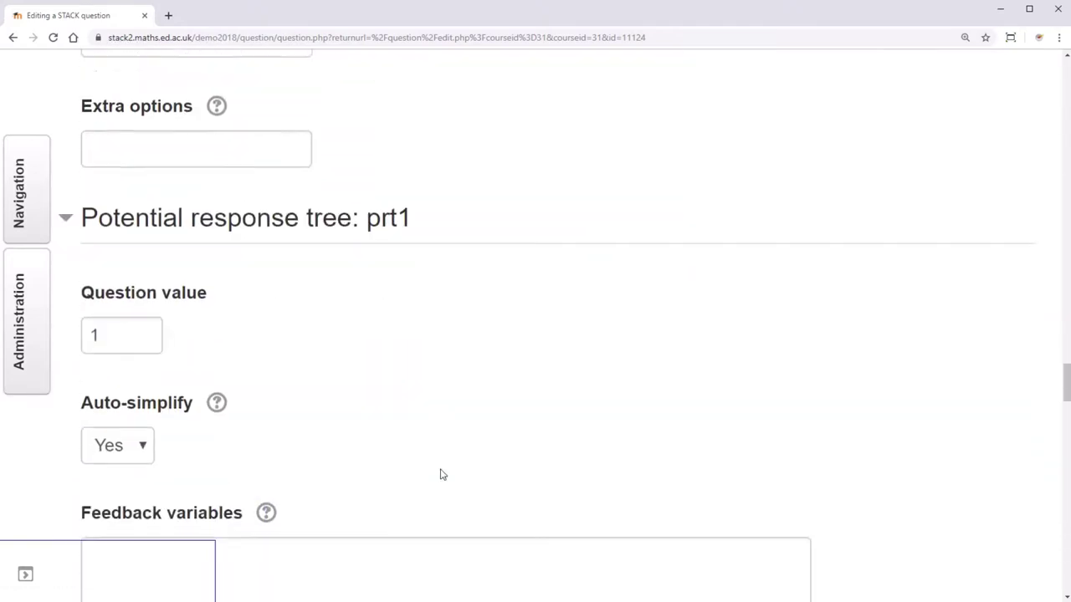
{"action": "scroll", "coordinate": [441, 474], "scroll_direction": "down", "scroll_amount": 3}
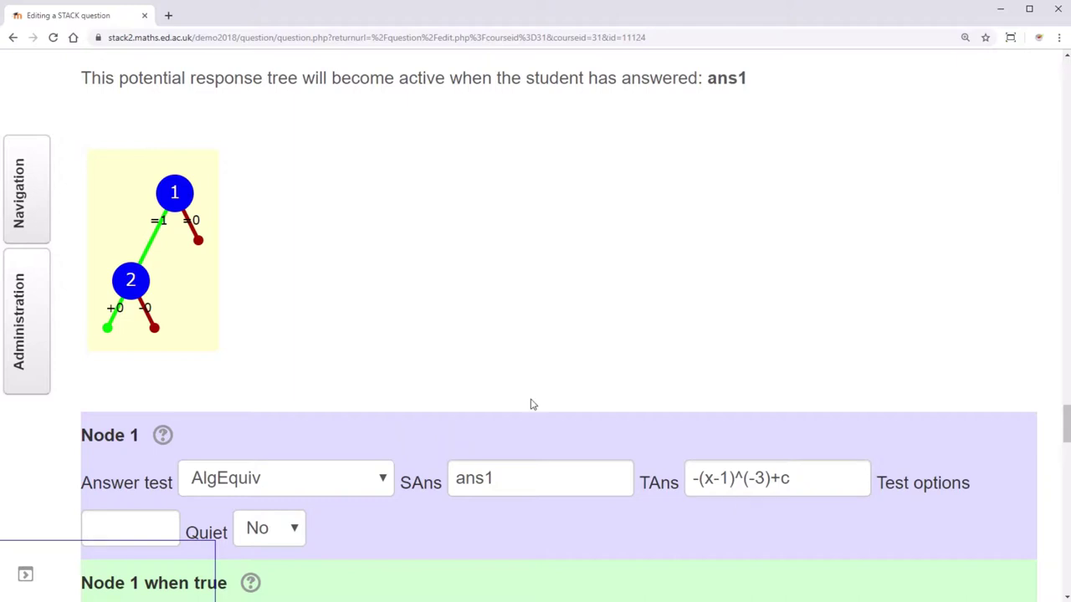
Step: Define the question variable exp as 3*(x-1)^(-4), ending the statement with a semicolon
{"action": "scroll", "coordinate": [479, 396], "scroll_direction": "up", "scroll_amount": 15}
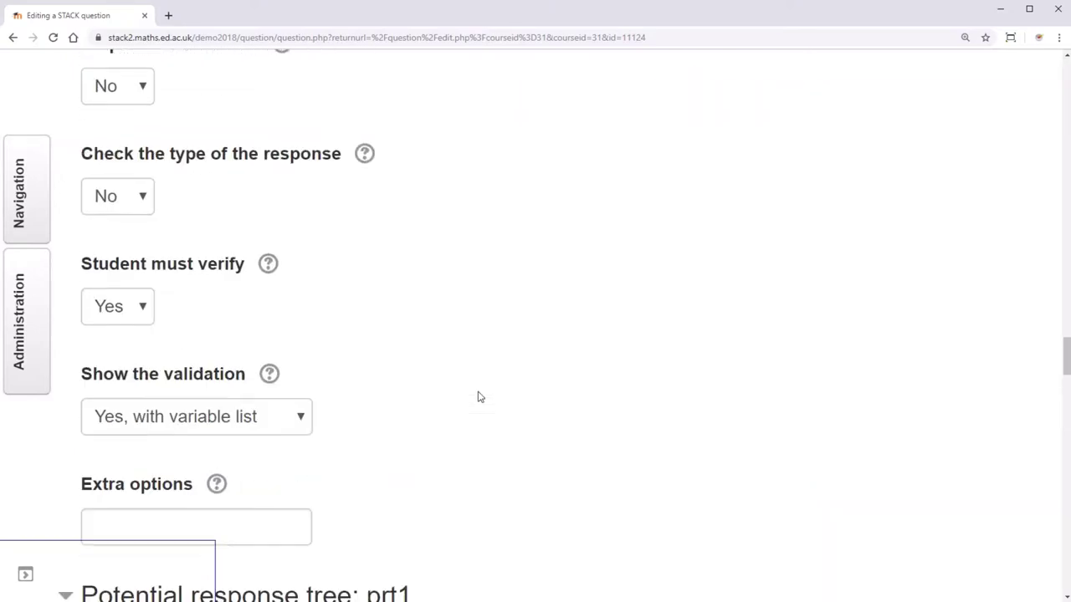
{"action": "scroll", "coordinate": [478, 396], "scroll_direction": "up", "scroll_amount": 15}
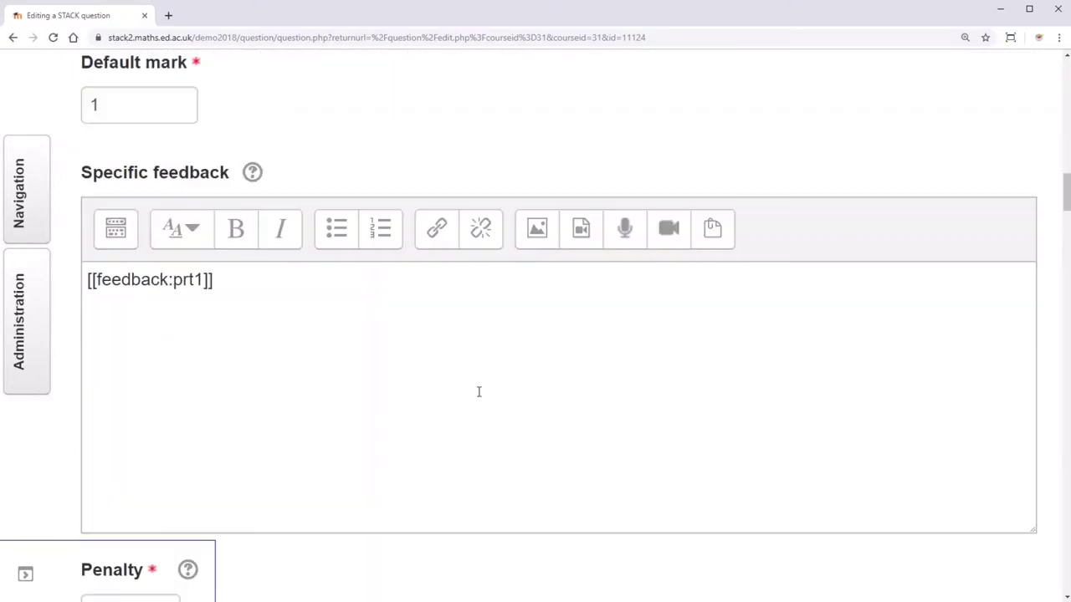
{"action": "scroll", "coordinate": [478, 396], "scroll_direction": "up", "scroll_amount": 15}
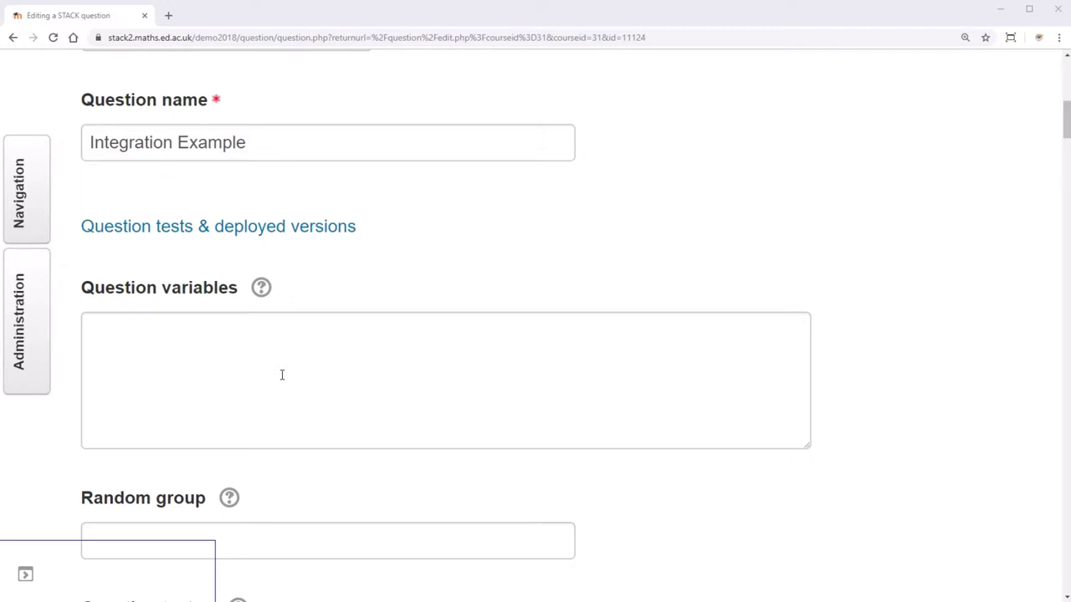
{"action": "left_click", "coordinate": [272, 377]}
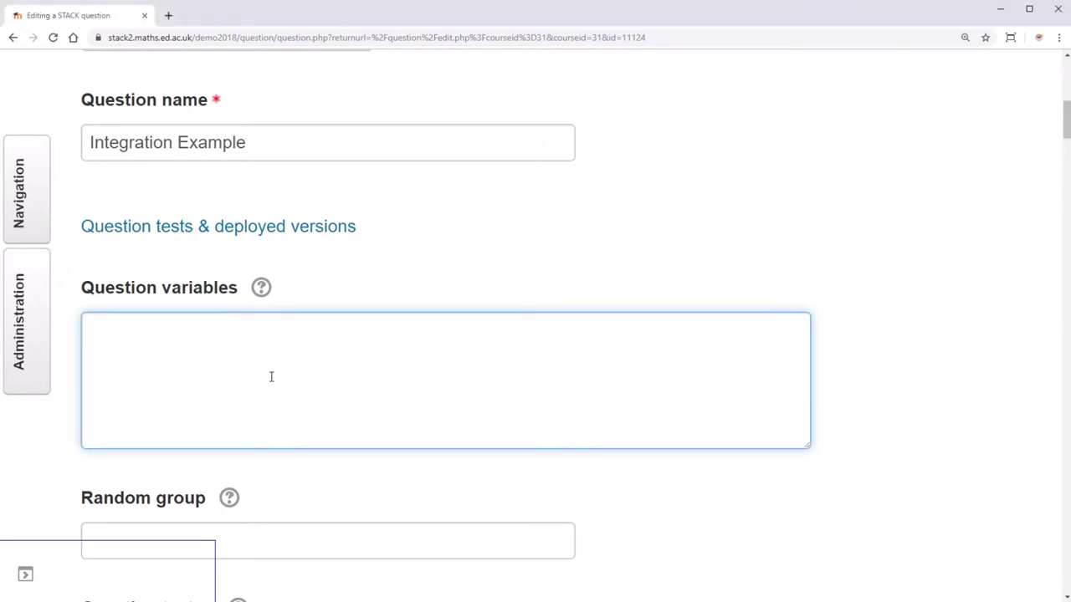
{"action": "type", "text": "exp:3*(x-1)"}
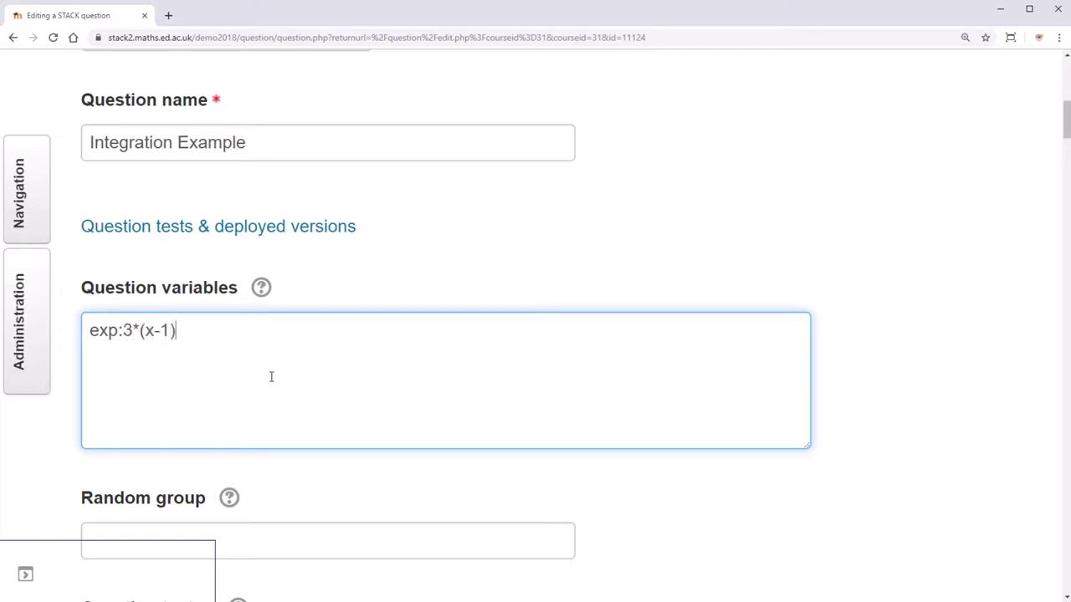
{"action": "type", "text": "^(-4)"}
{"action": "type", "text": ";"}
Step: Add a second line to the question variables defining the teacher's answer as ta:int(exp,x)+c;
{"action": "key", "text": "Return"}
{"action": "type", "text": "ta:"}
{"action": "type", "text": "int("}
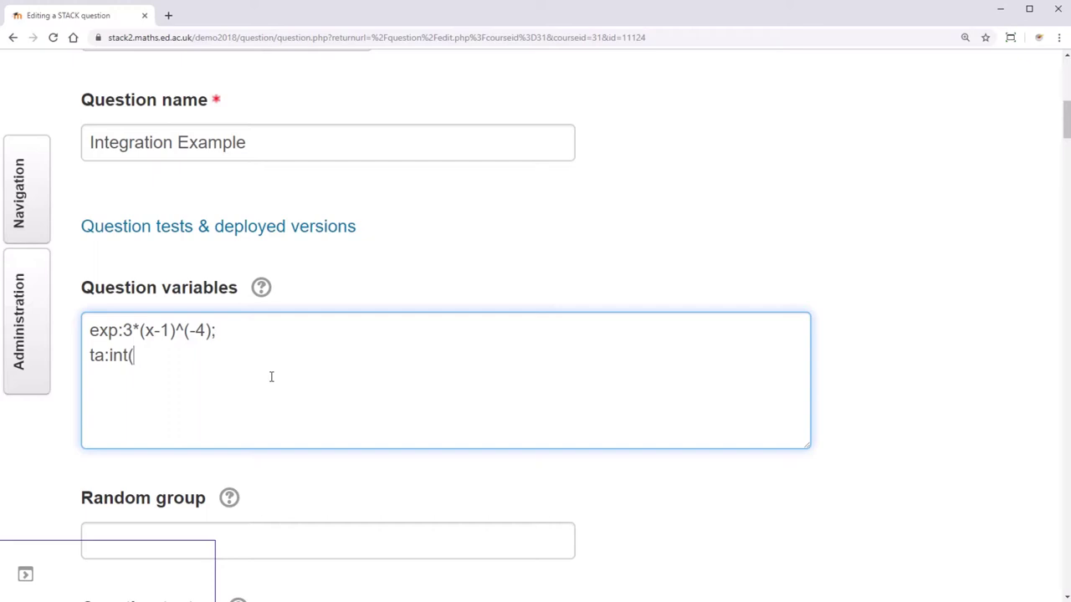
{"action": "type", "text": "exp,x)"}
{"action": "type", "text": "+c;"}
Step: Replace the model answer of input ans1 with the variable ta
{"action": "scroll", "coordinate": [224, 348], "scroll_direction": "down", "scroll_amount": 15}
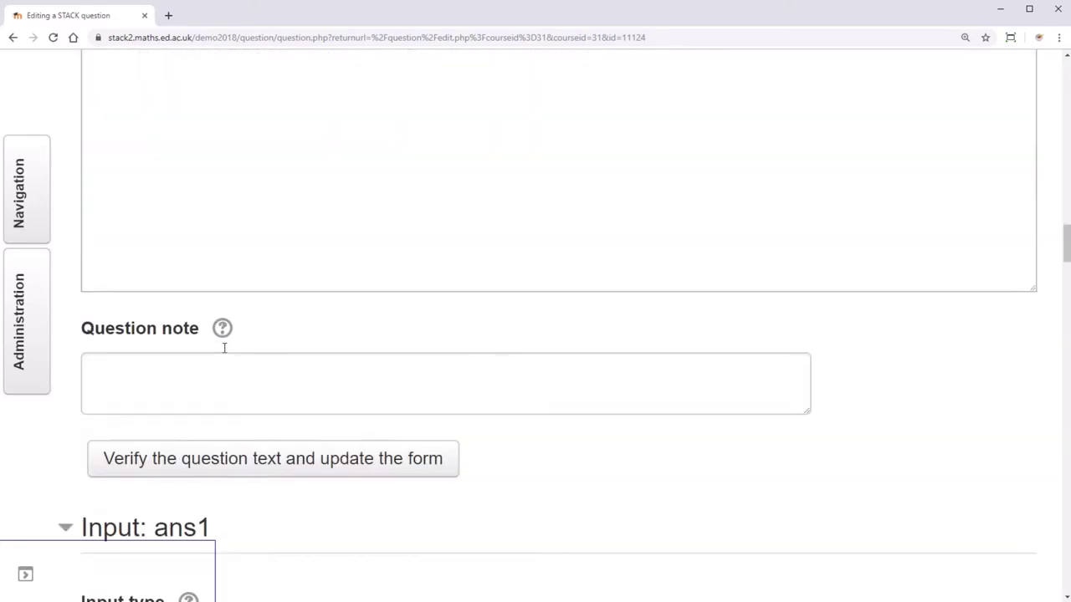
{"action": "scroll", "coordinate": [224, 348], "scroll_direction": "down", "scroll_amount": 5}
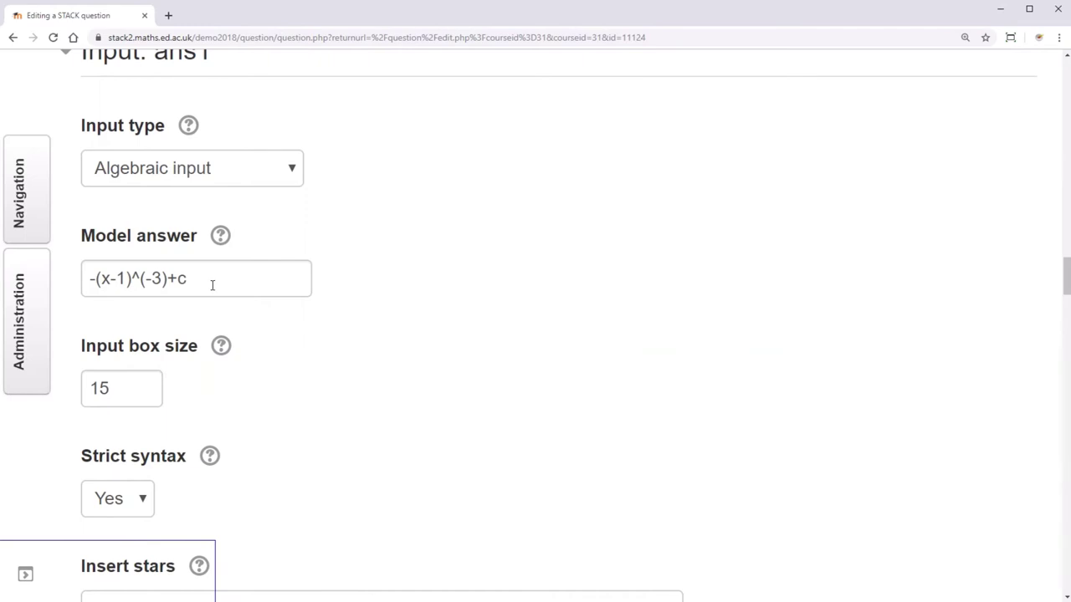
{"action": "left_click_drag", "start_coordinate": [213, 286], "coordinate": [90, 278]}
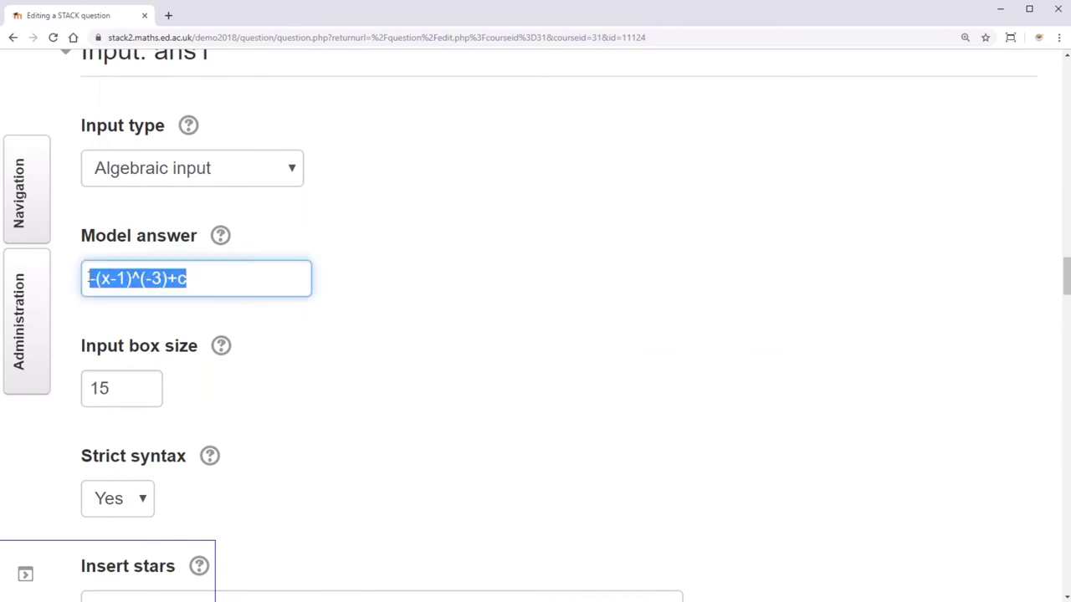
{"action": "type", "text": "ta"}
{"action": "left_click", "coordinate": [399, 471]}
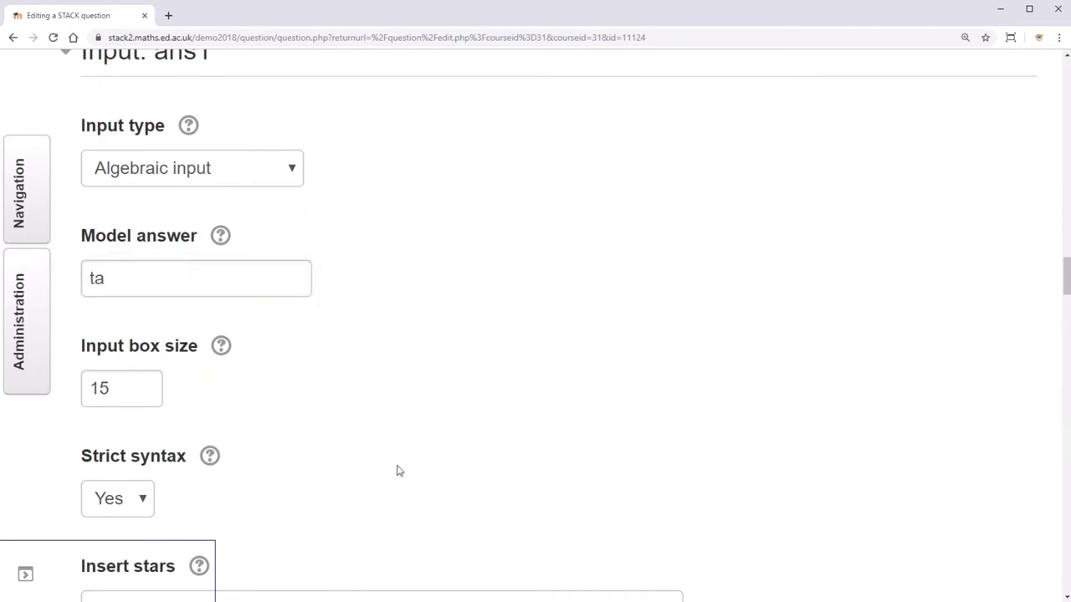
Step: Replace the TAns expression in Node 1 of potential response tree prt1 with the variable ta
{"action": "scroll", "coordinate": [399, 471], "scroll_direction": "down", "scroll_amount": 15}
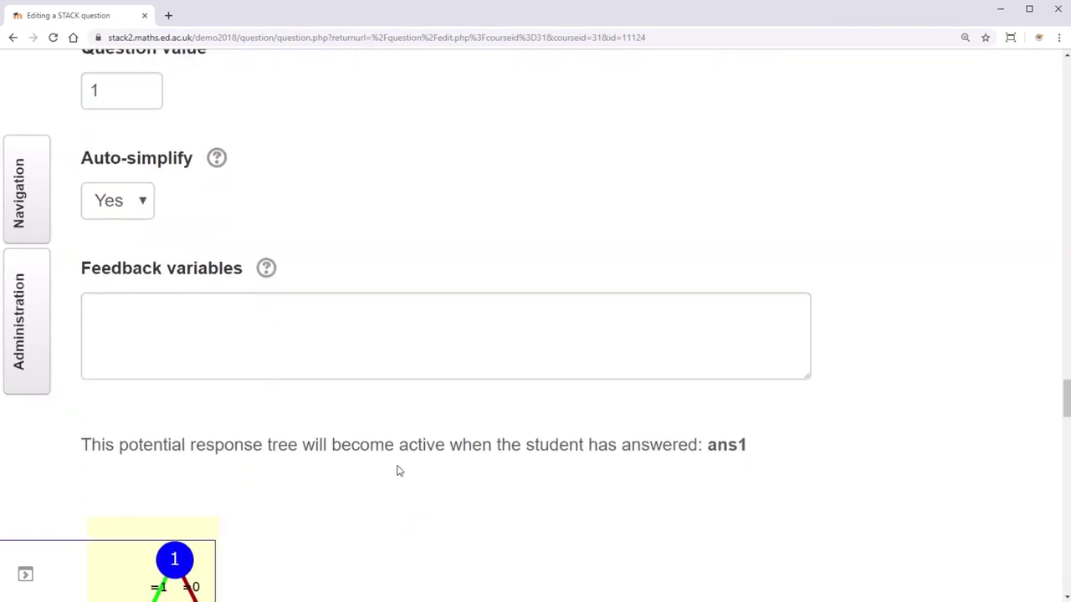
{"action": "scroll", "coordinate": [399, 471], "scroll_direction": "down", "scroll_amount": 7}
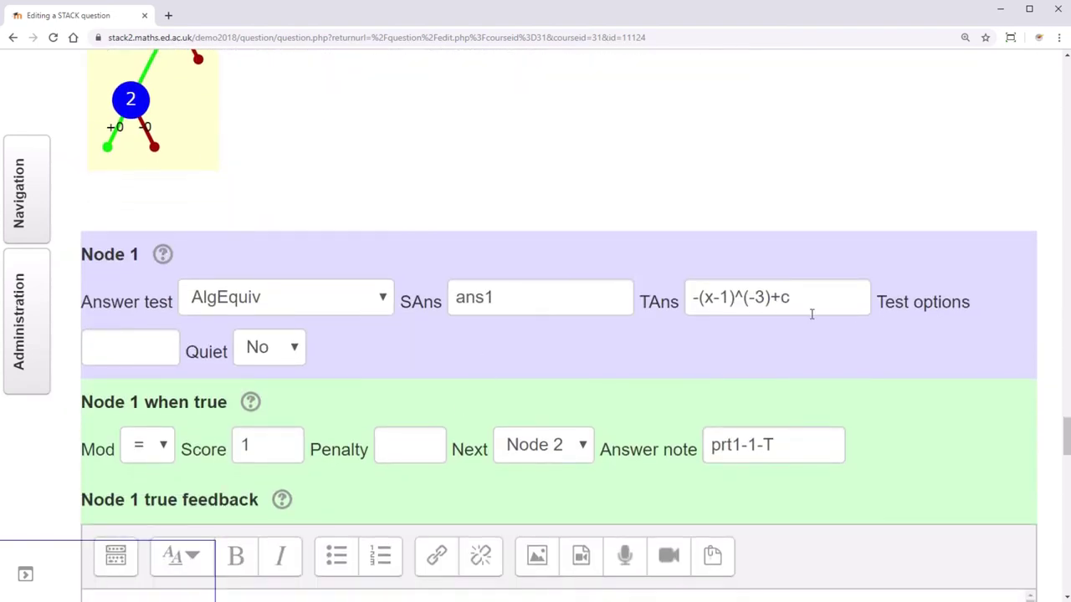
{"action": "left_click_drag", "start_coordinate": [818, 307], "coordinate": [680, 294]}
{"action": "type", "text": "ta"}
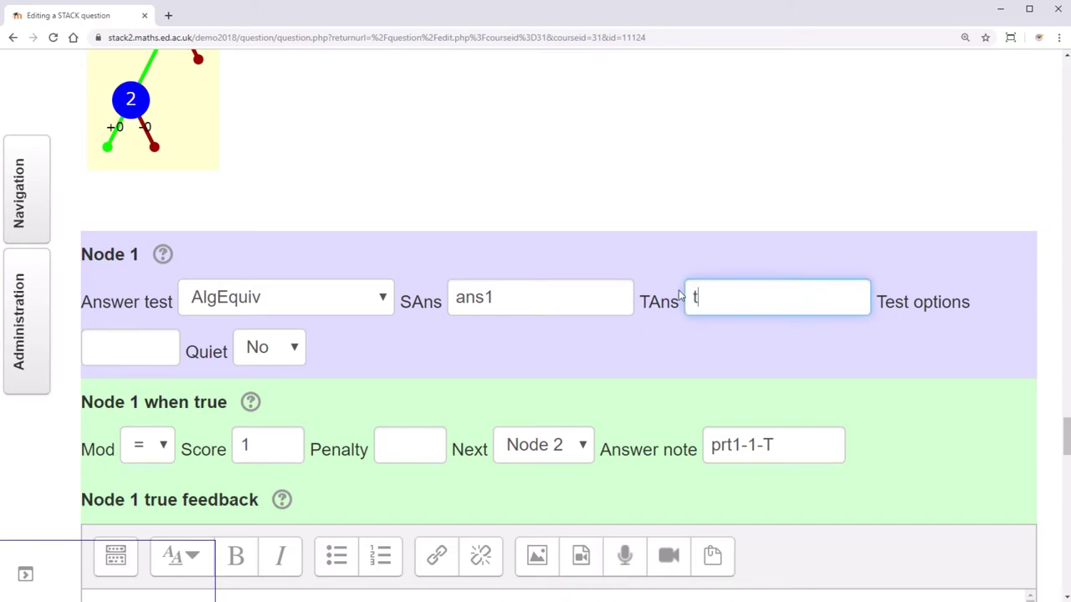
{"action": "left_click", "coordinate": [658, 212]}
Step: Remove the hard-coded integrand 3(x-1)^{-4} from the integral in the question text
{"action": "scroll", "coordinate": [658, 212], "scroll_direction": "up", "scroll_amount": 20}
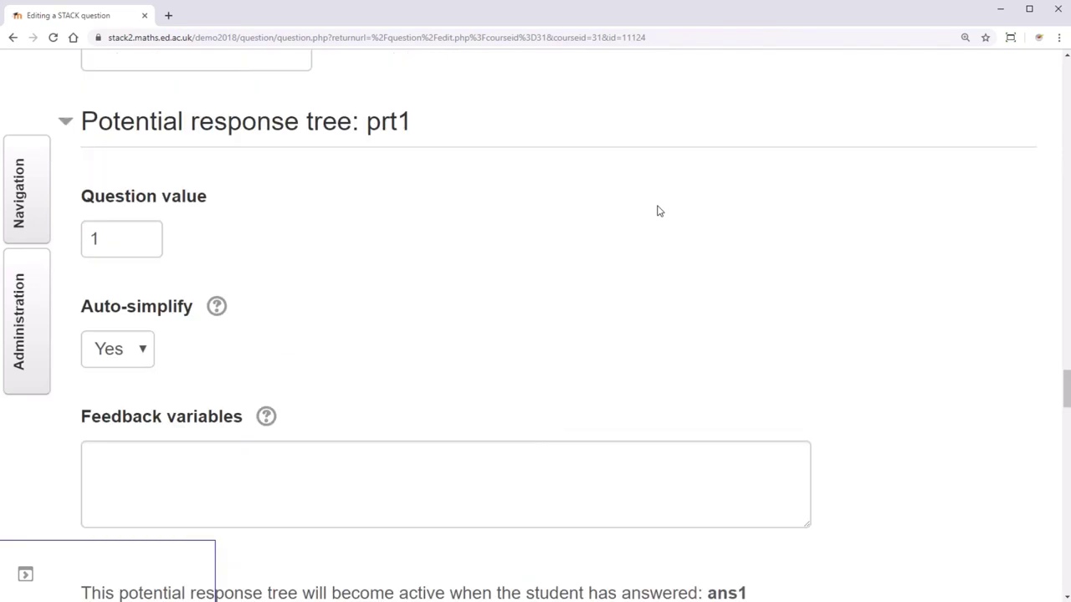
{"action": "scroll", "coordinate": [658, 212], "scroll_direction": "up", "scroll_amount": 15}
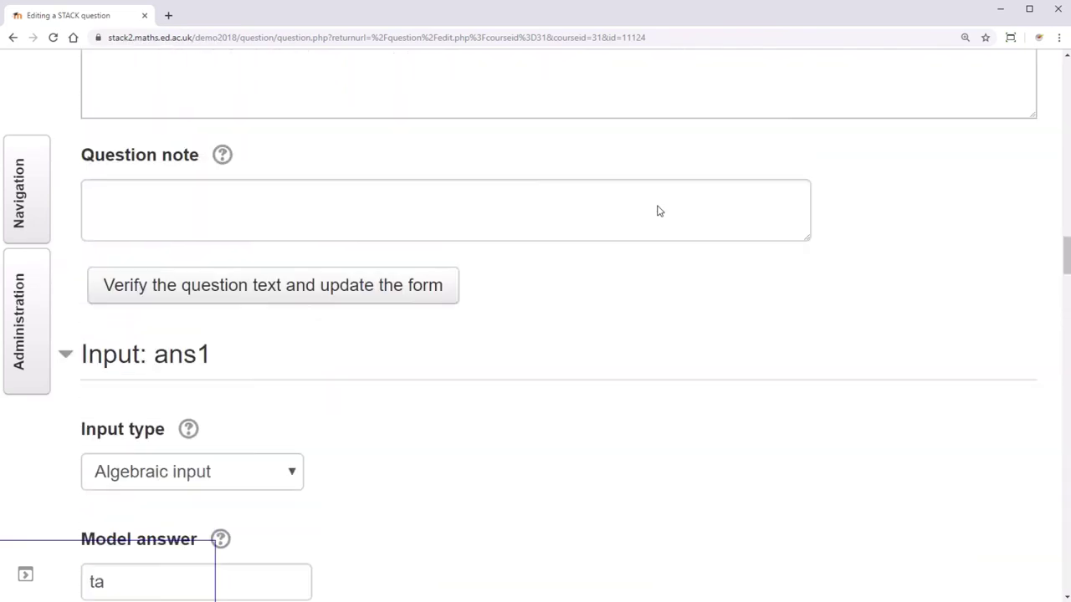
{"action": "scroll", "coordinate": [658, 211], "scroll_direction": "up", "scroll_amount": 15}
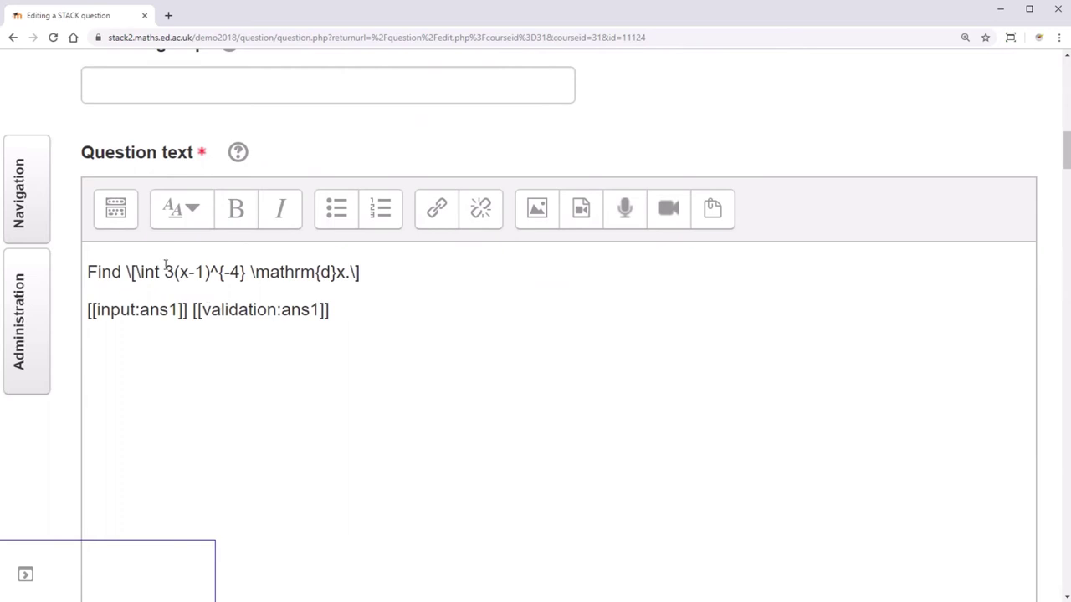
{"action": "left_click_drag", "start_coordinate": [164, 272], "coordinate": [245, 281]}
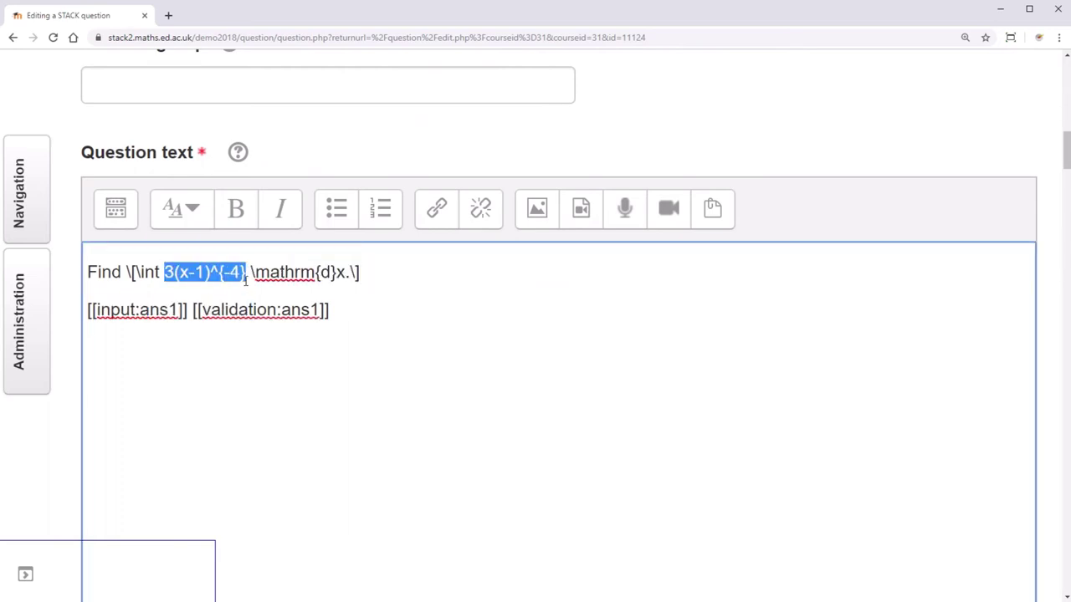
{"action": "type", "text": "exp"}
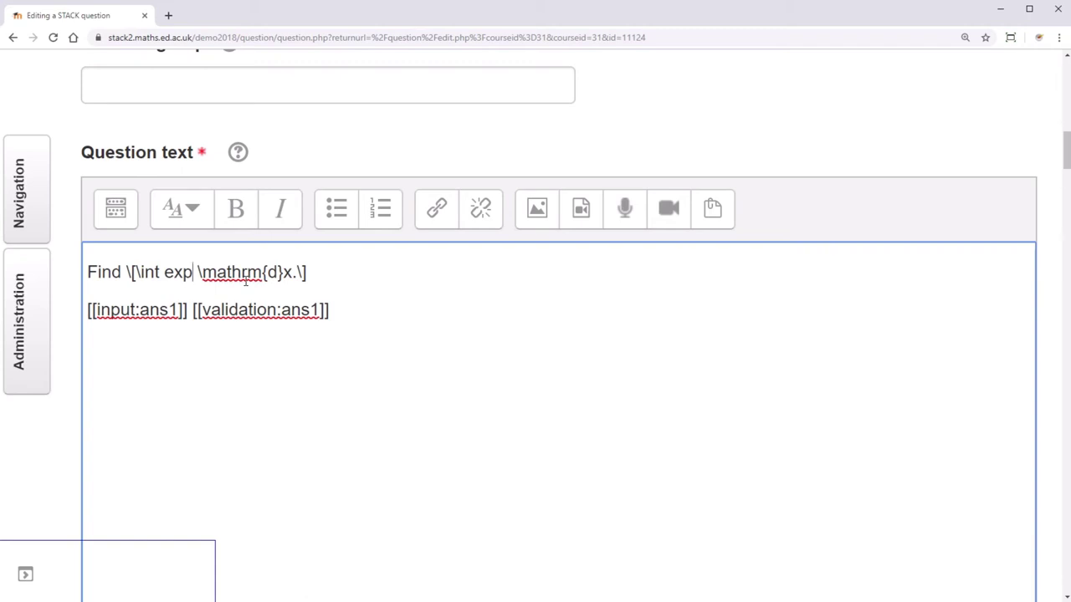
{"action": "key", "text": "BackSpace"}
{"action": "key", "text": "BackSpace"}
{"action": "key", "text": "BackSpace"}
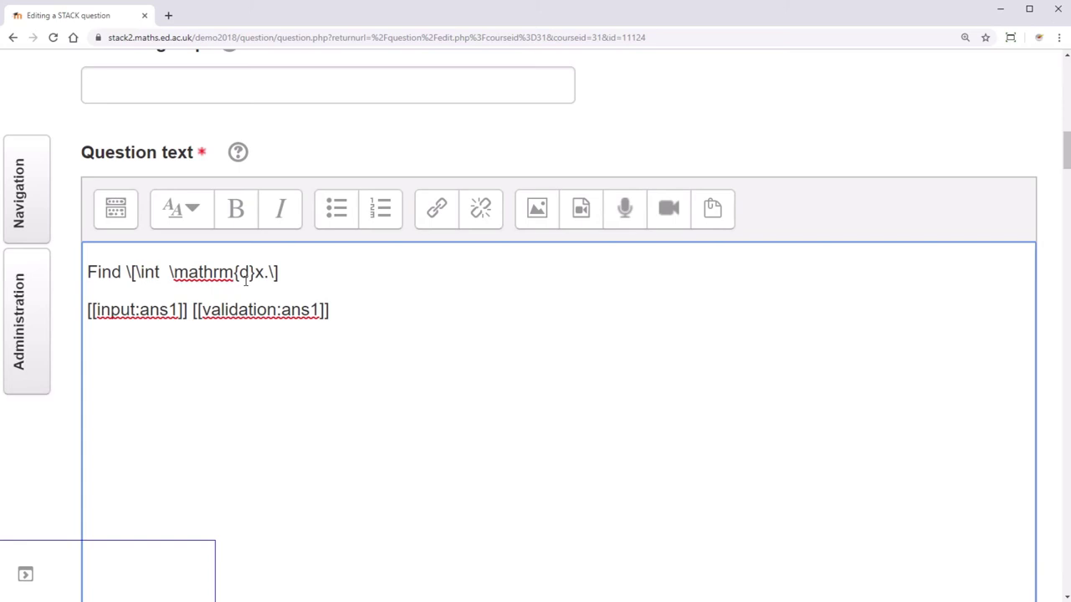
{"action": "type", "text": "{@ @"}
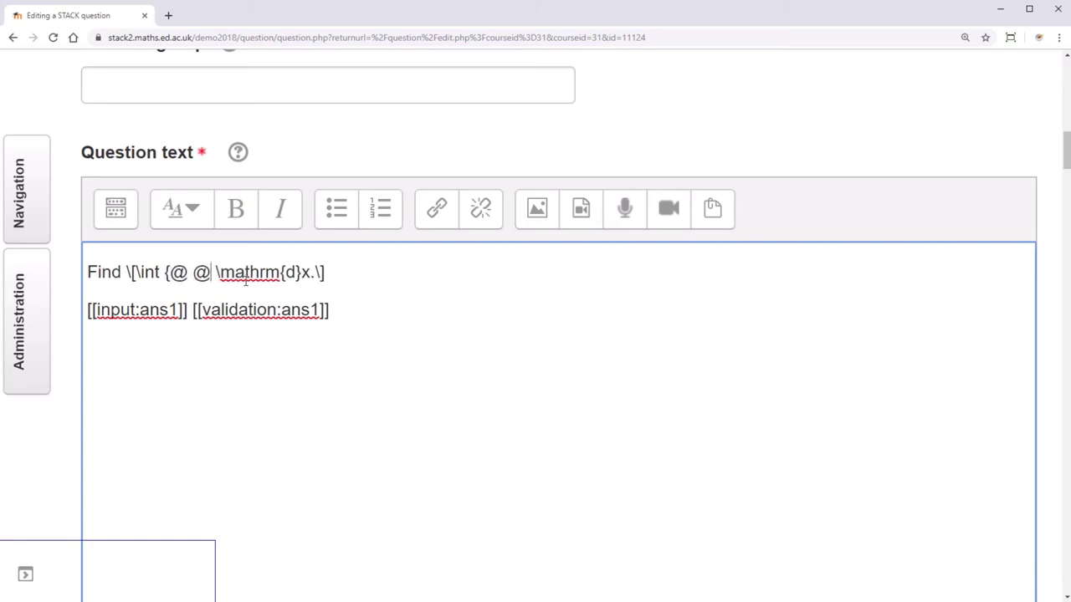
{"action": "type", "text": "}"}
{"action": "key", "text": "Left"}
{"action": "key", "text": "Left"}
{"action": "key", "text": "BackSpace"}
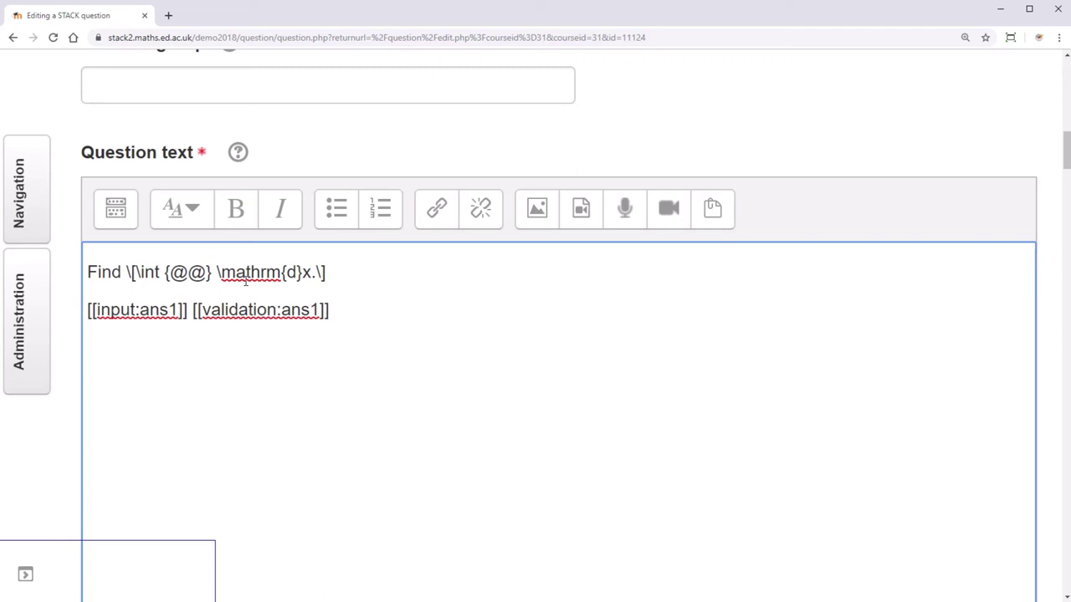
{"action": "type", "text": "exp"}
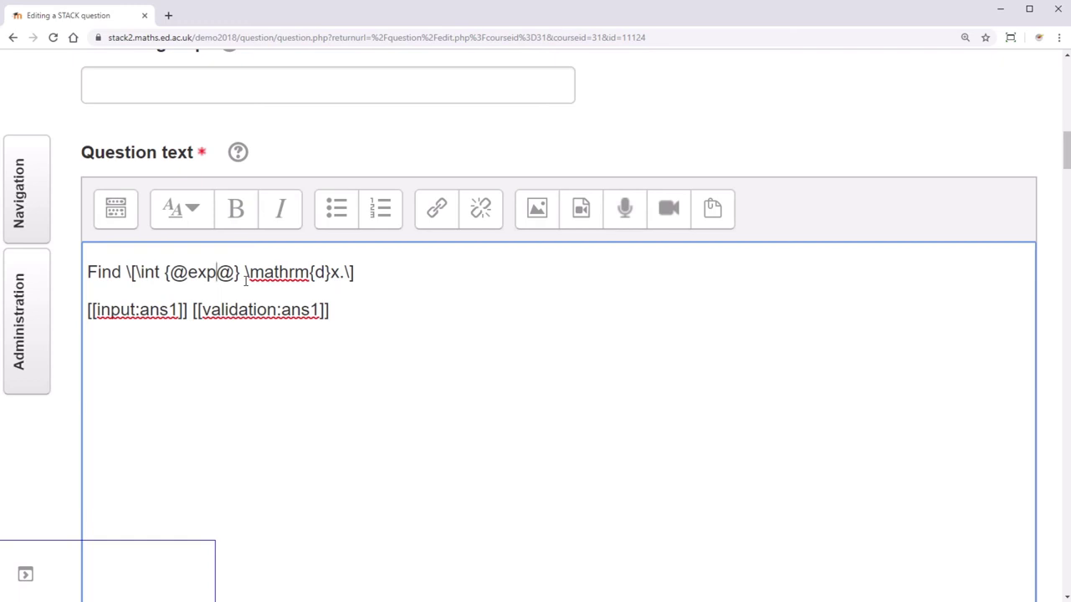
{"action": "scroll", "coordinate": [245, 283], "scroll_direction": "up", "scroll_amount": 5}
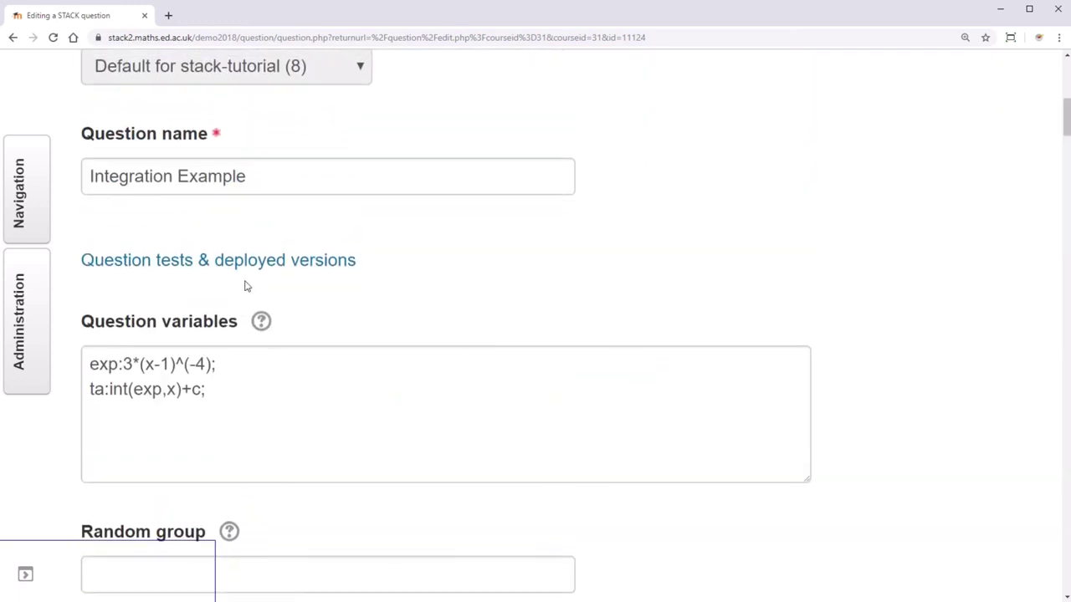